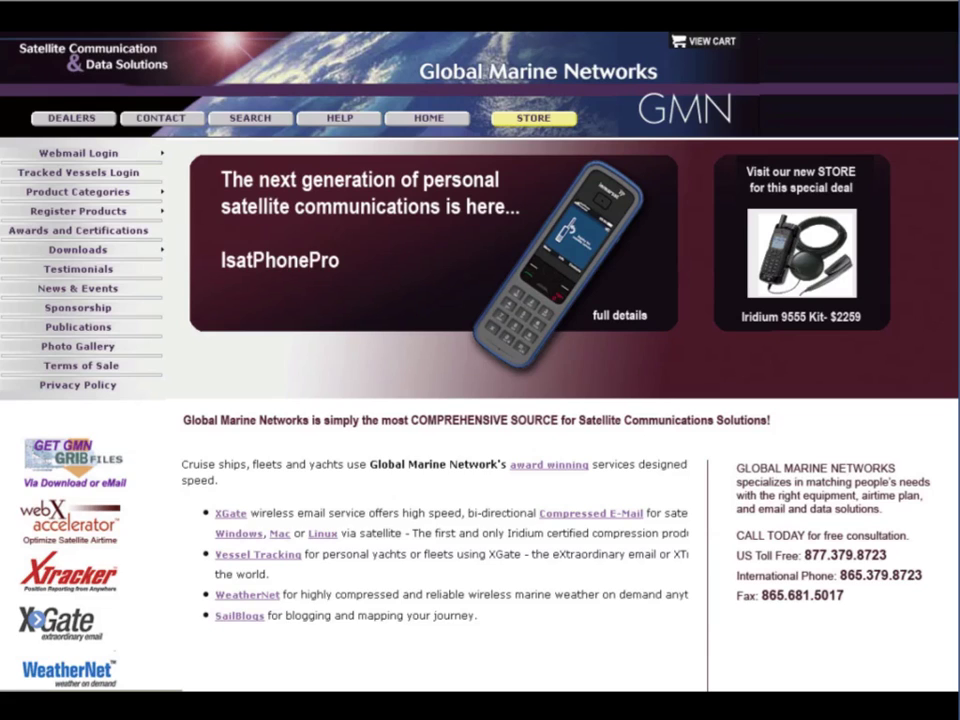
Close the home_revision image viewer and locate the prod-build-v3.0.5b-DFU.fpk firmware file on the desktop
key("Escape")
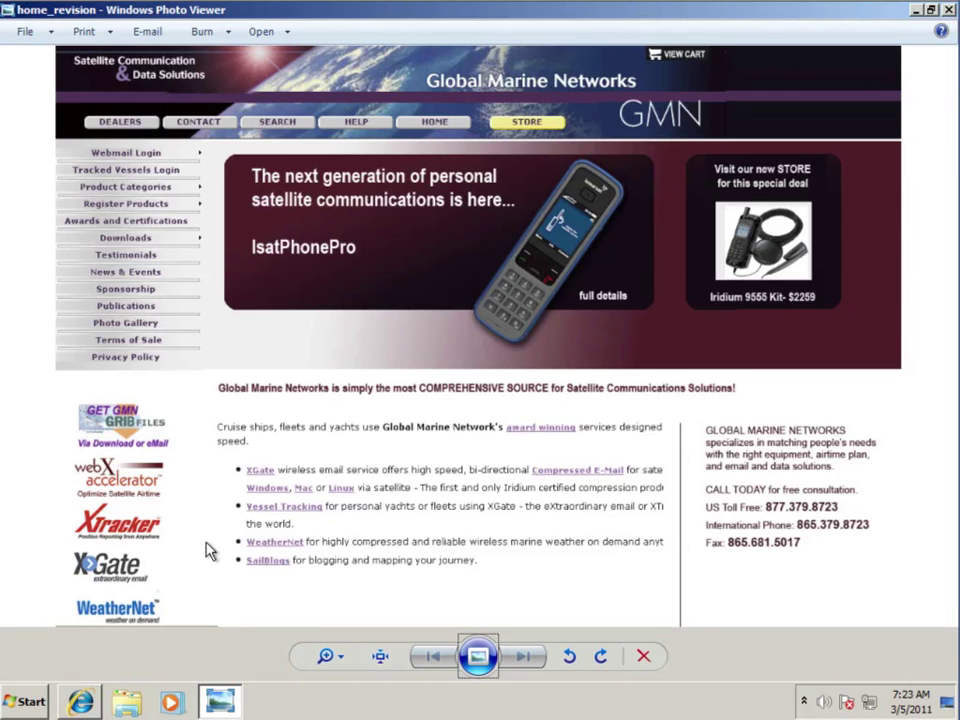
left_click(950, 11)
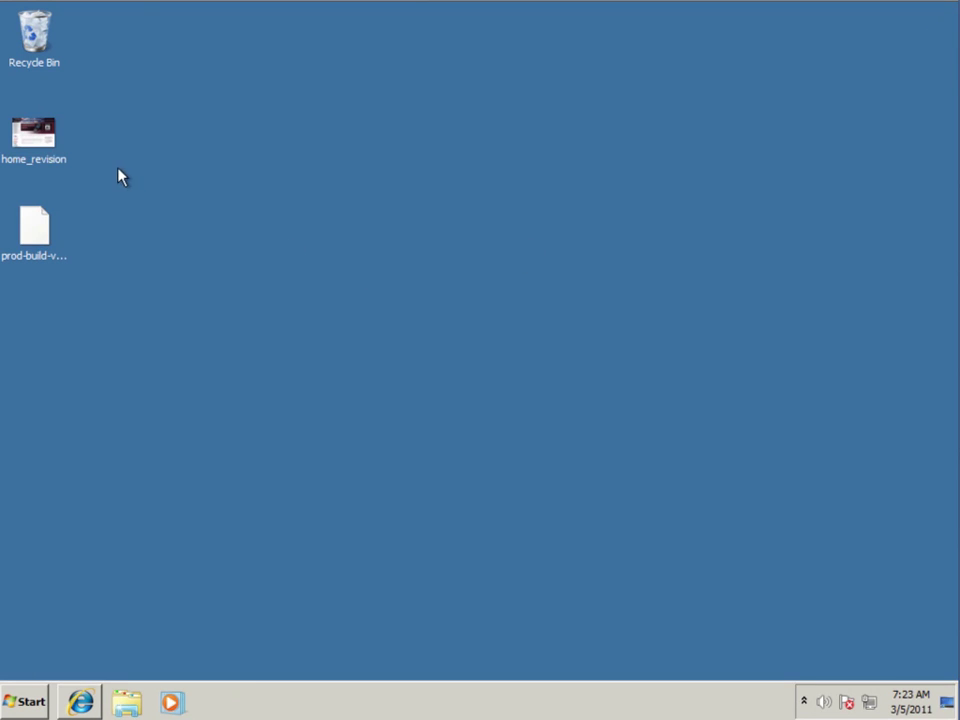
left_click(32, 238)
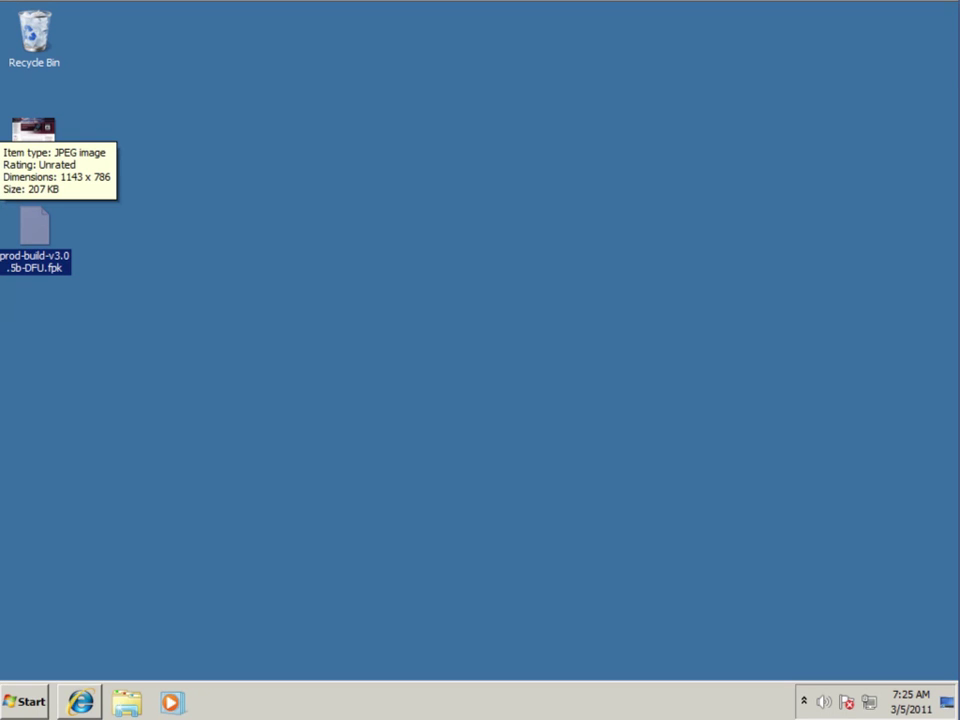
left_click(396, 213)
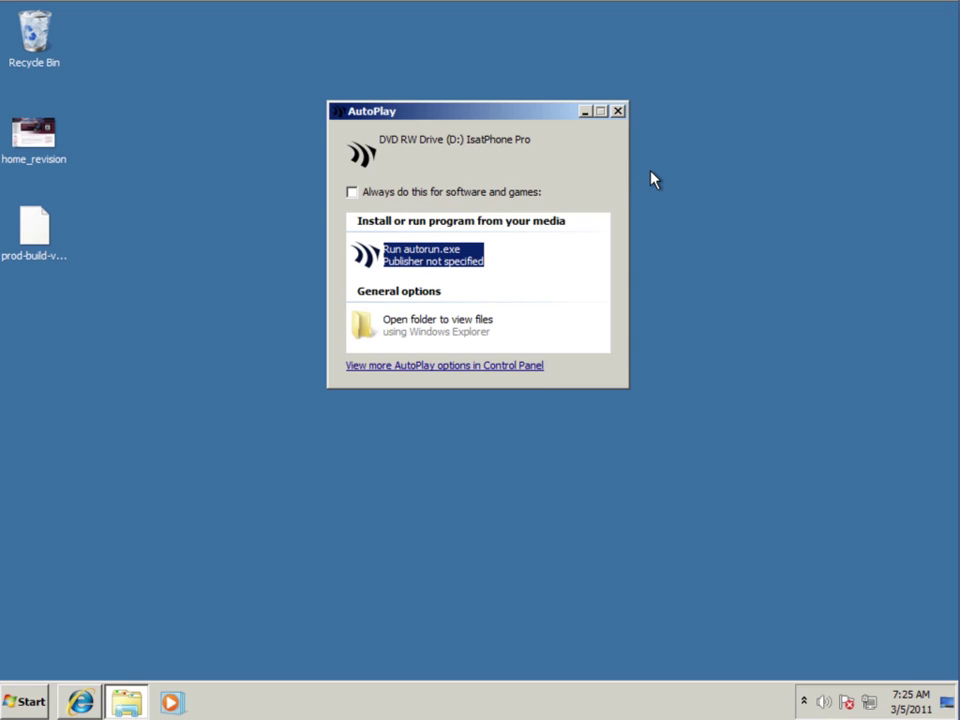
Run autorun.exe from the IsatPhone Pro disc in English and accept both the disclaimer and the software licence
left_click(418, 255)
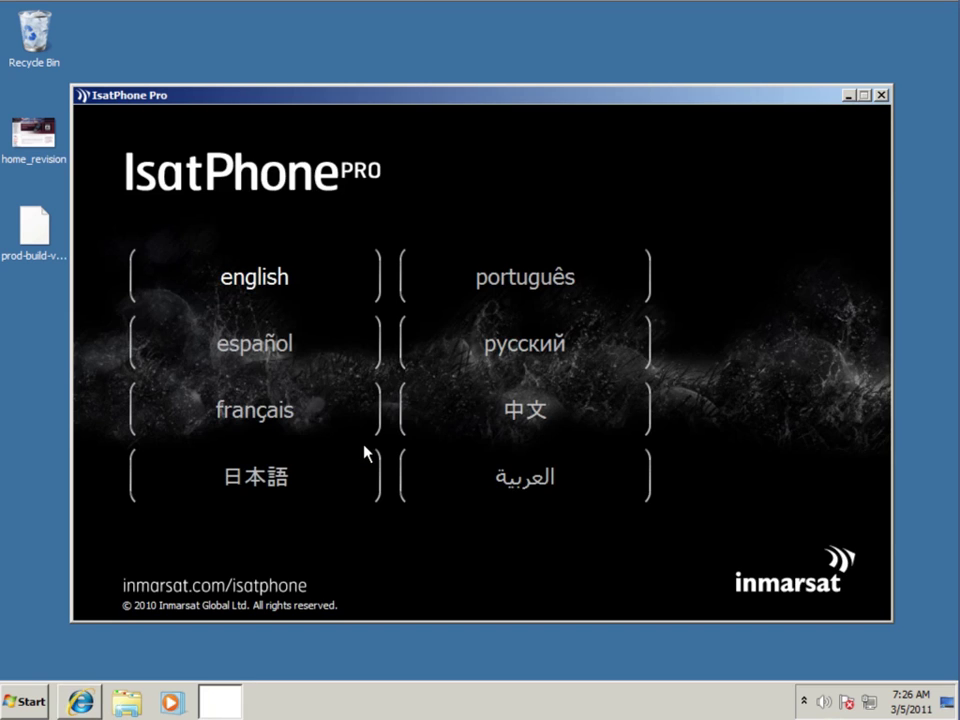
left_click(250, 290)
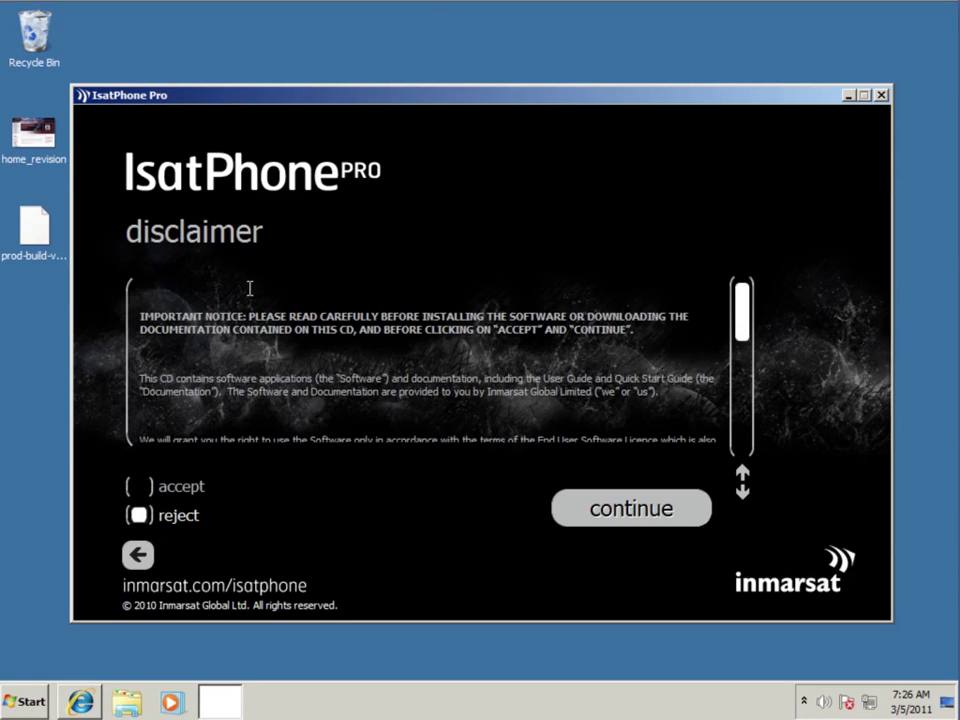
left_click(146, 488)
left_click(682, 525)
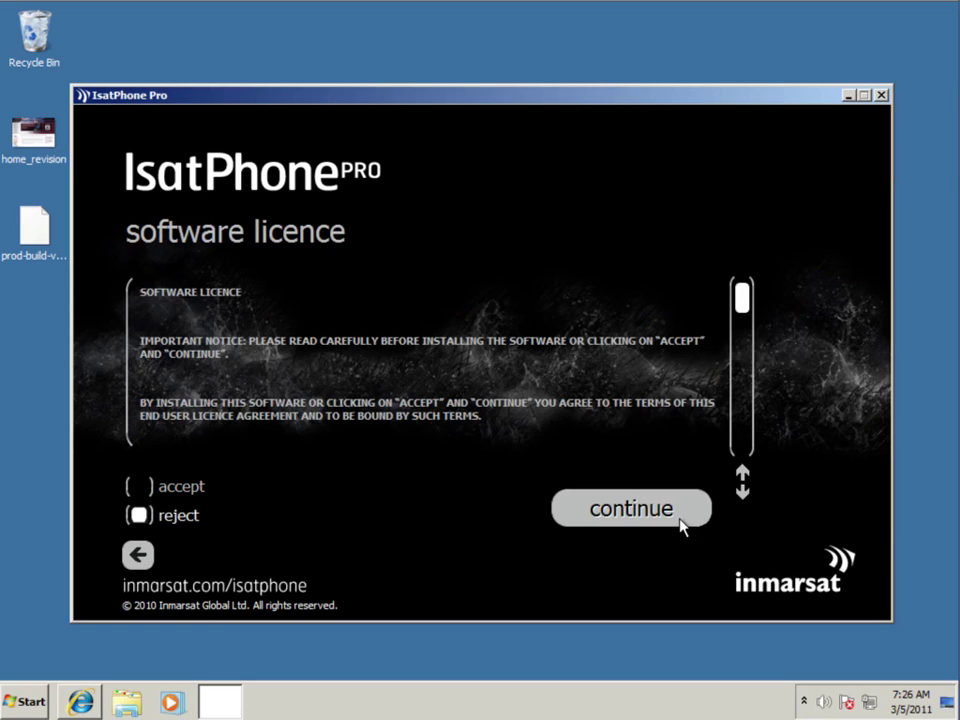
left_click(136, 486)
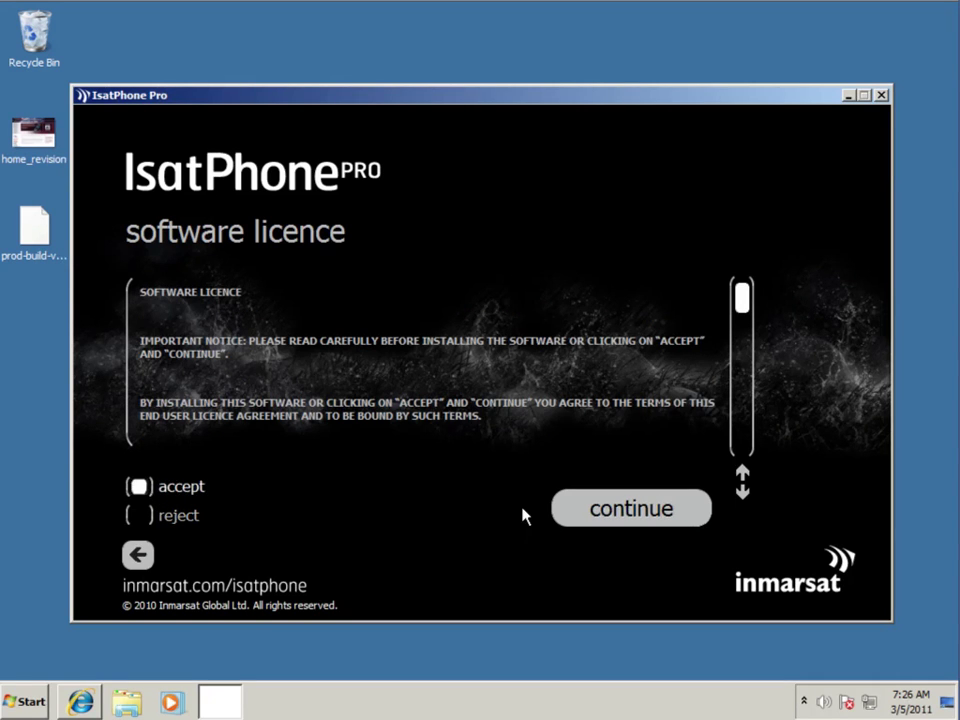
left_click(594, 512)
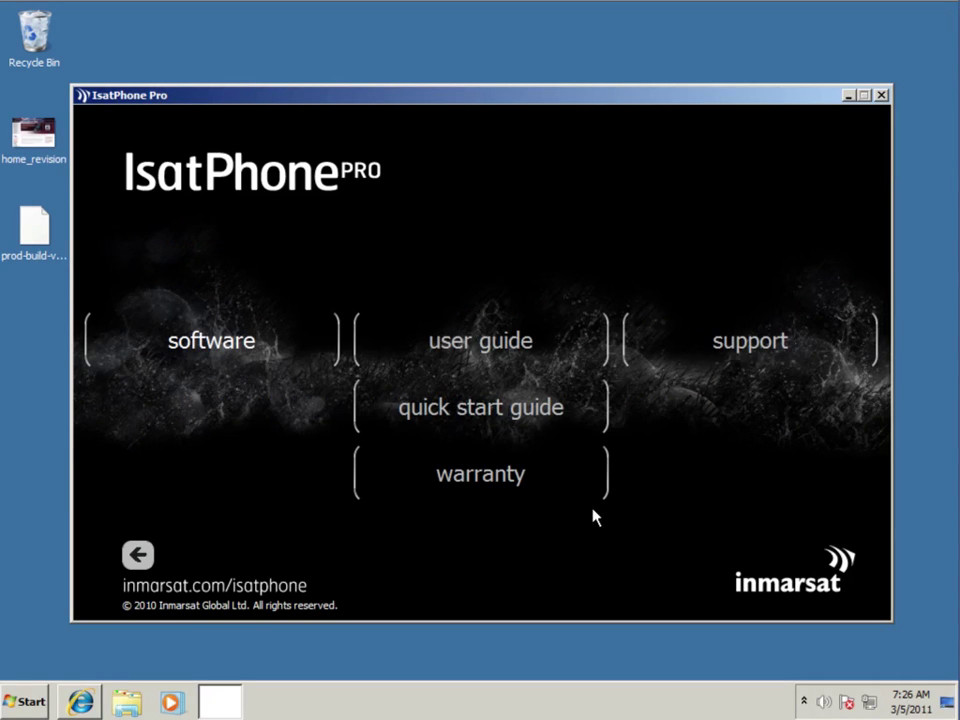
Install the IsatPhone Pro USB drivers in the default location, allowing each of the MCCI Corporation device software packages
left_click(222, 358)
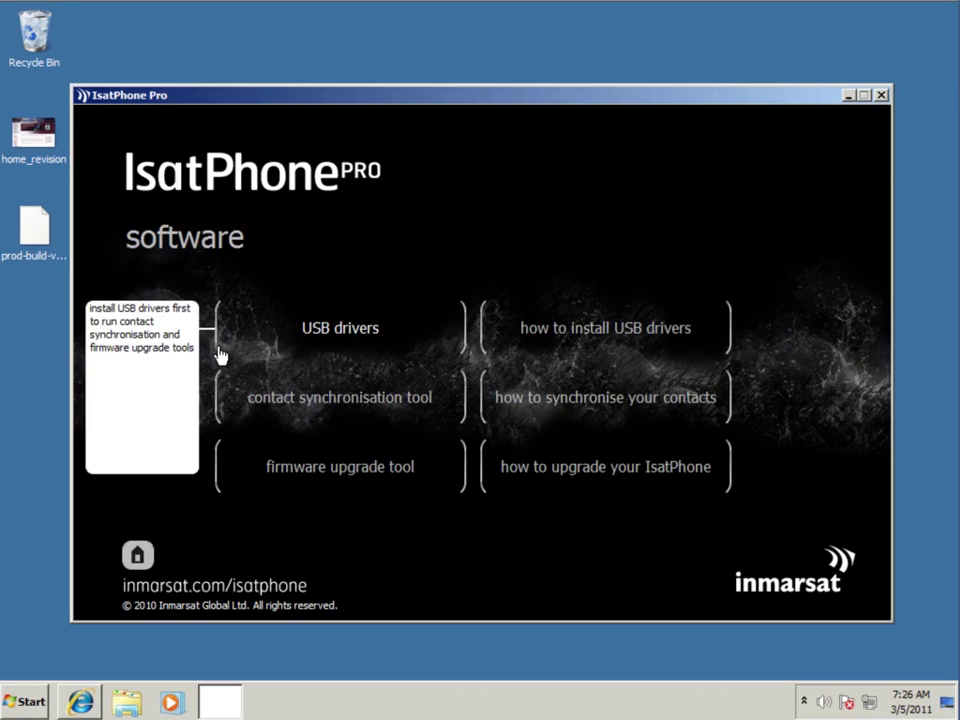
left_click(334, 337)
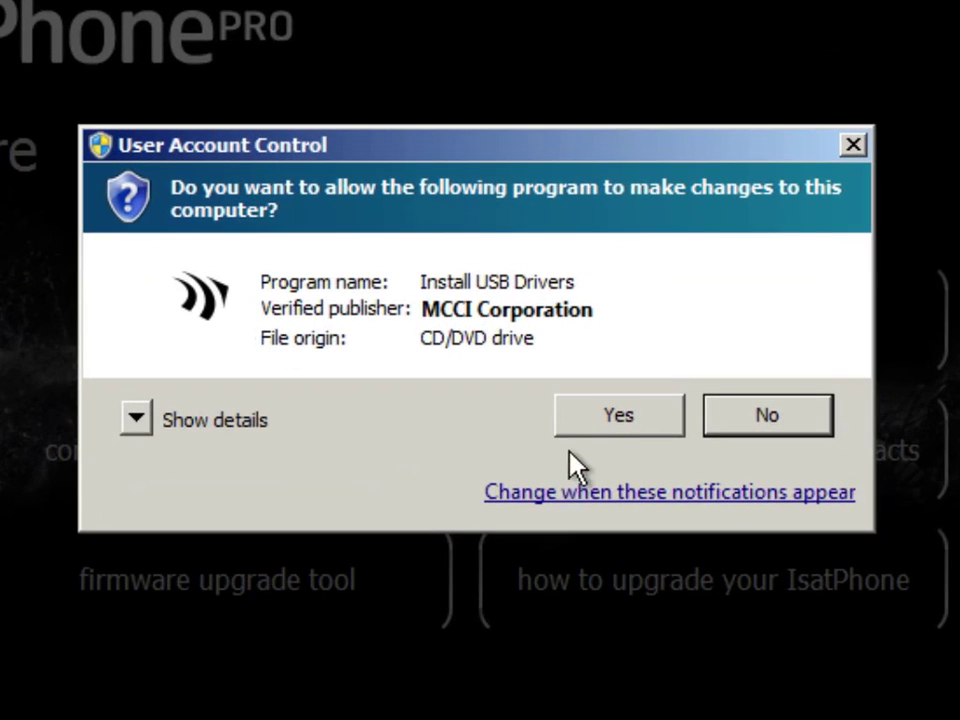
left_click(615, 430)
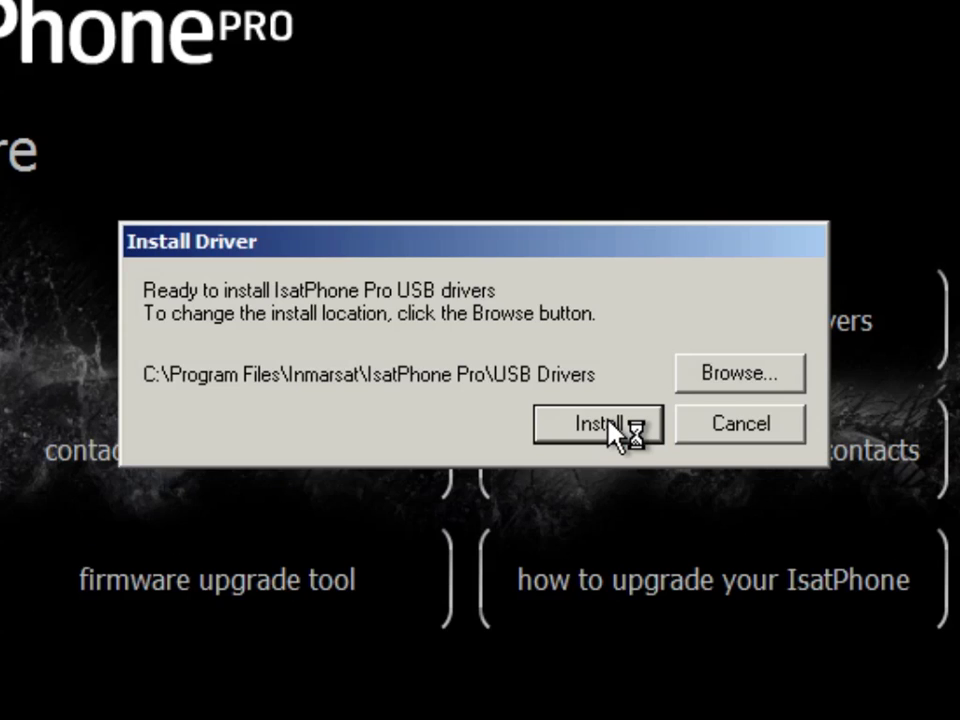
left_click(605, 424)
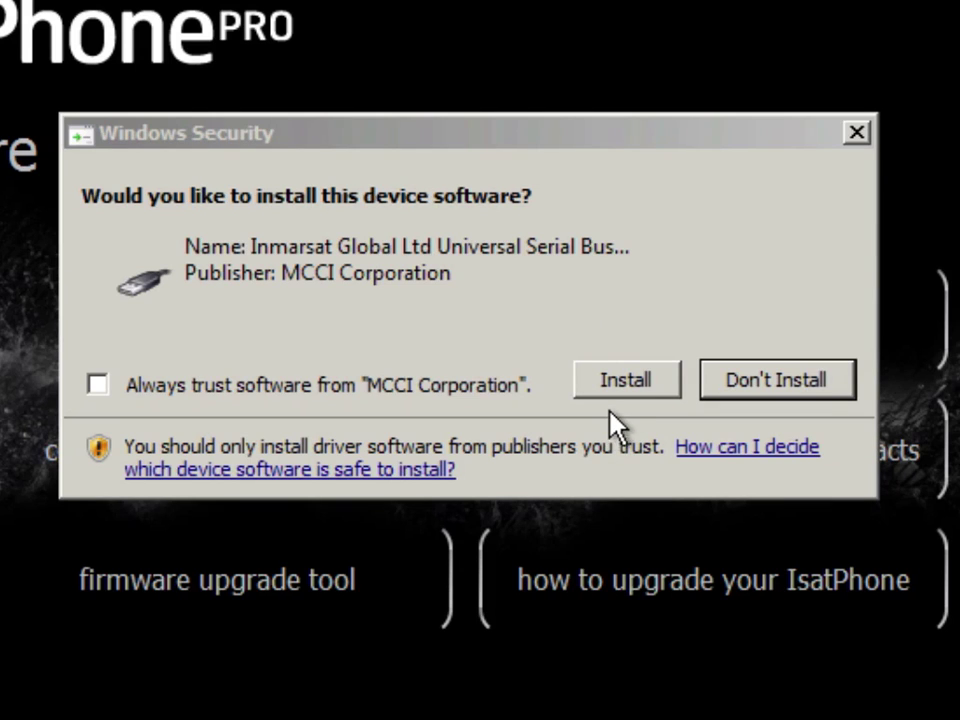
left_click(621, 398)
left_click(618, 390)
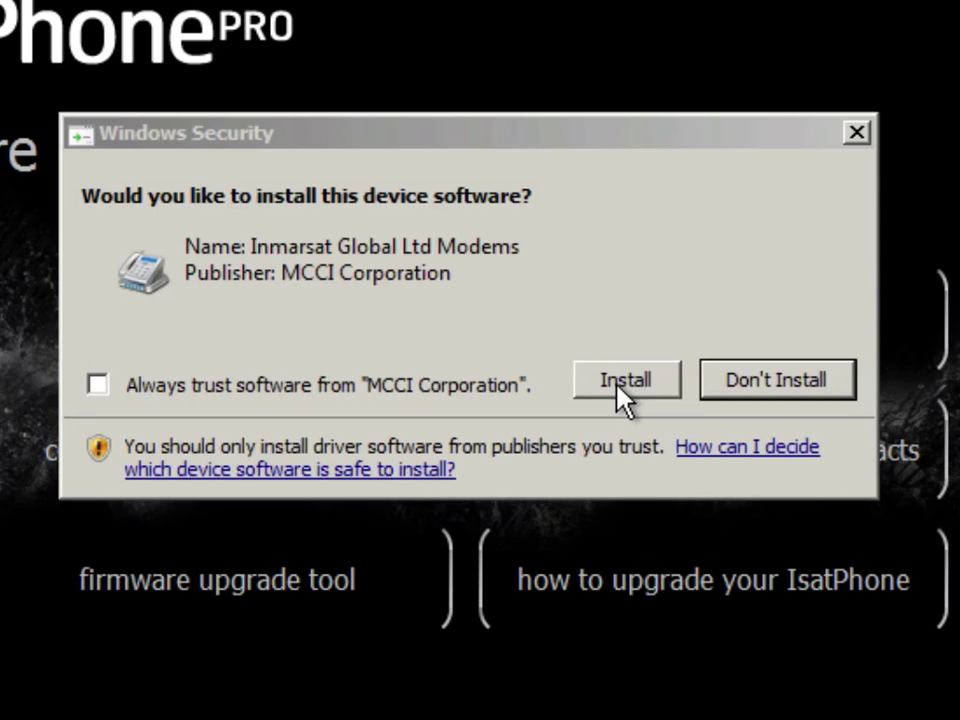
left_click(616, 384)
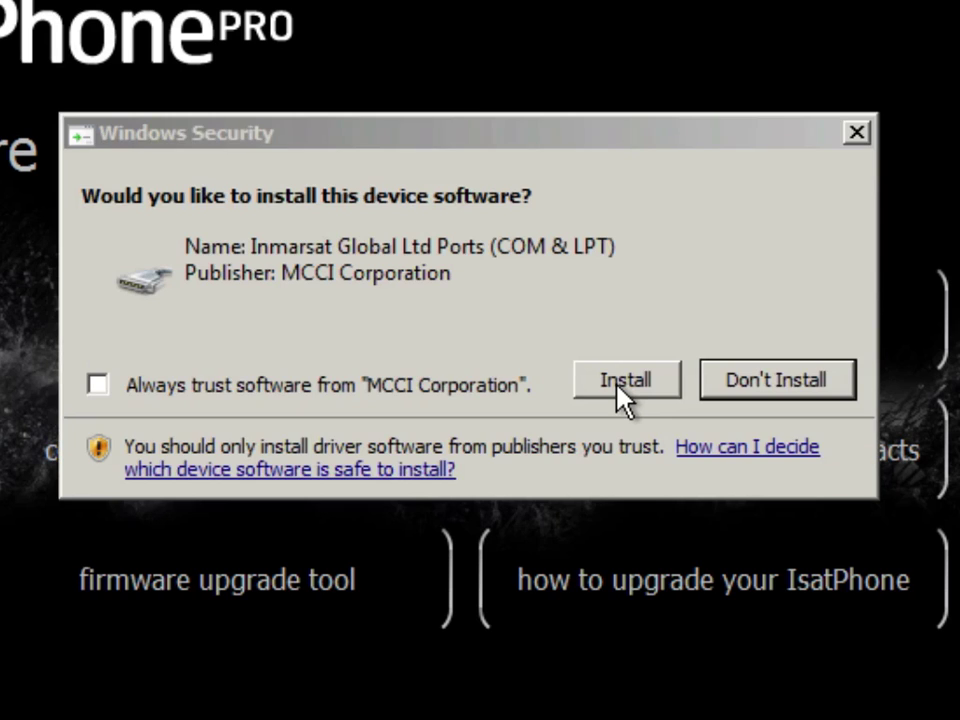
left_click(617, 386)
left_click(618, 388)
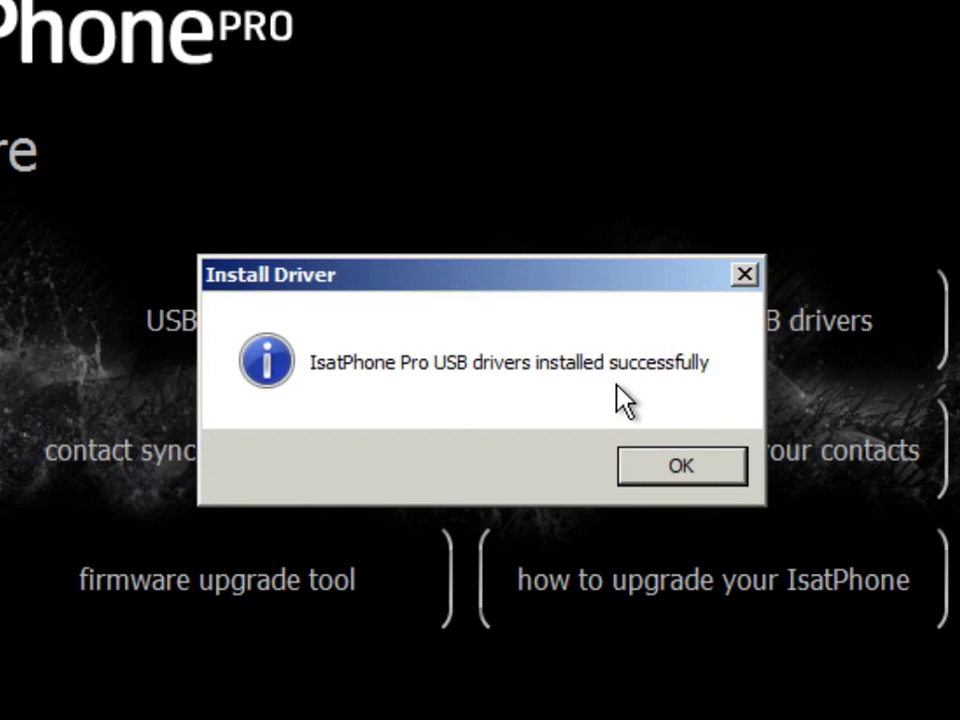
left_click(669, 460)
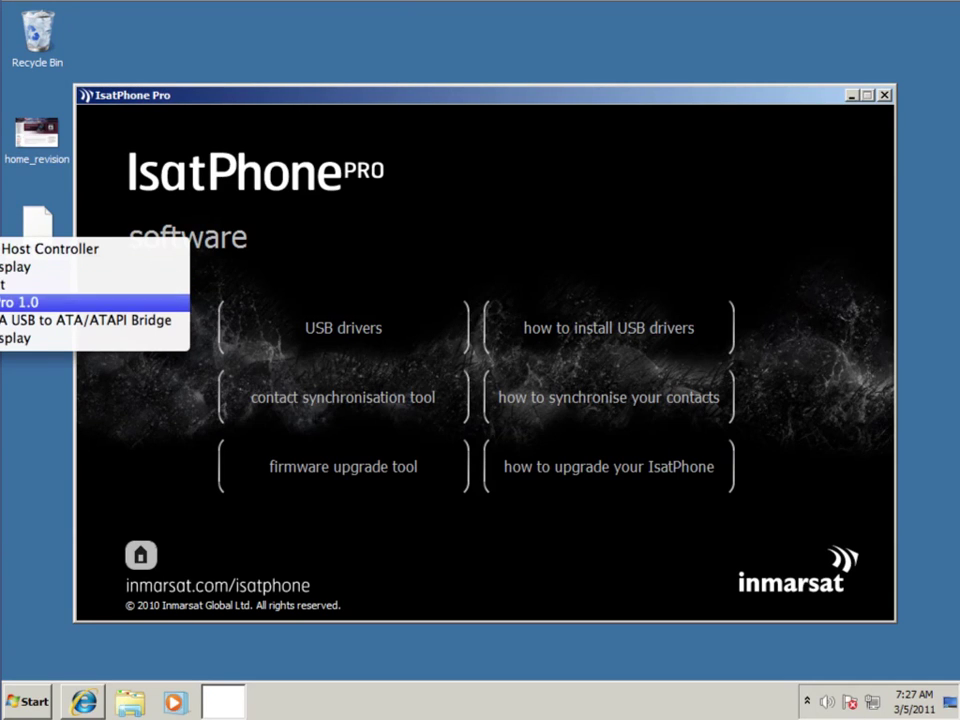
Attach the IsatPhone Pro 1.0 USB device to the virtual machine and check its driver installation status
key("Return")
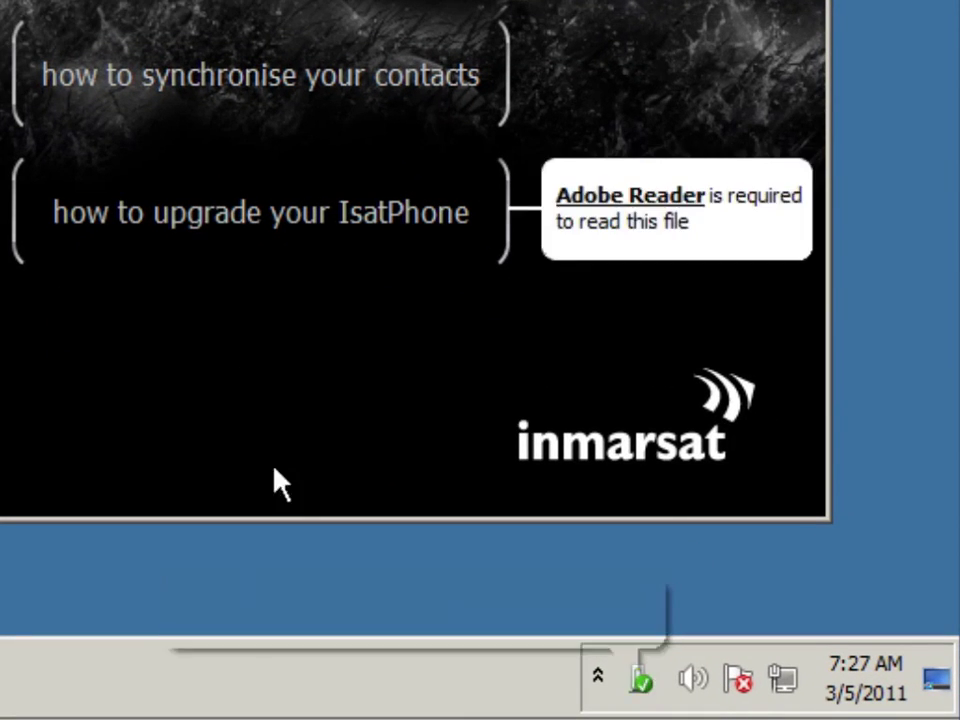
left_click(310, 625)
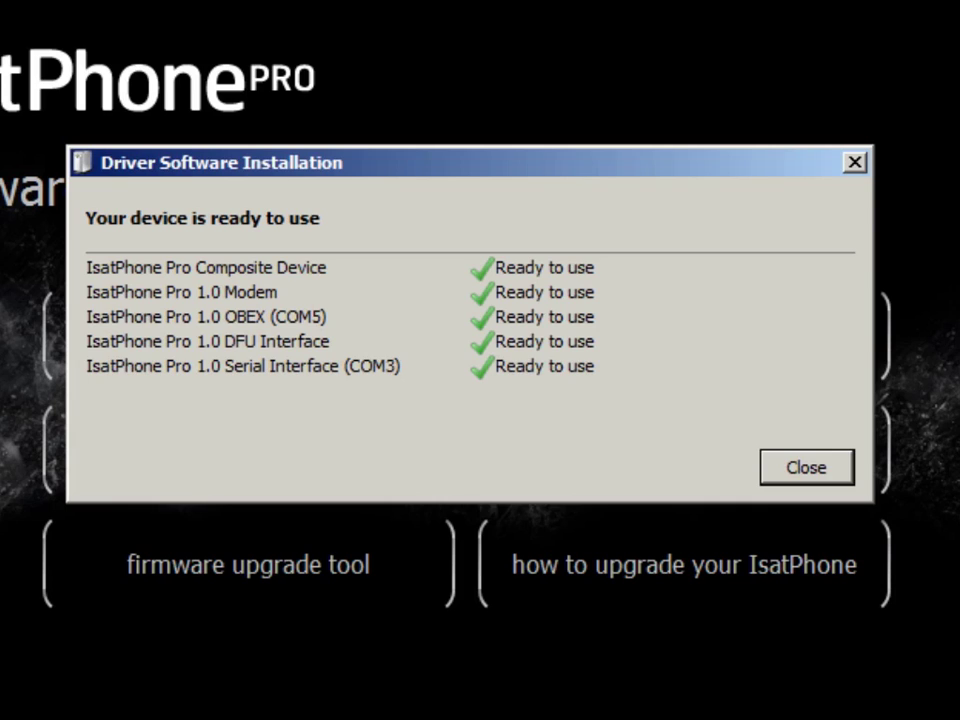
left_click(800, 472)
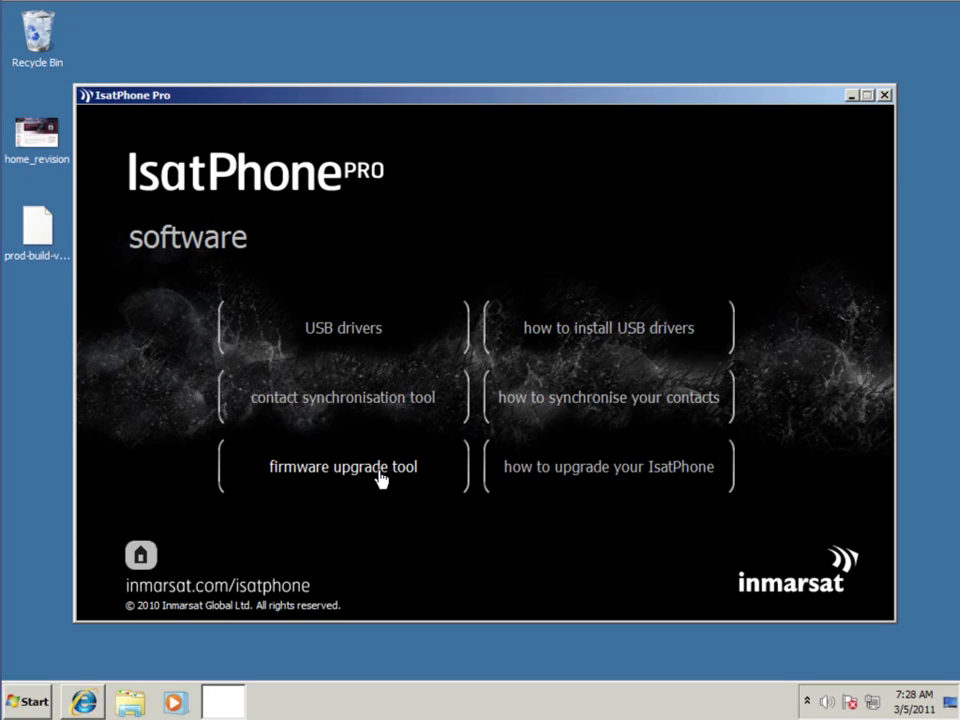
Install the IsatPhone Pro firmware upgrade tool in the default folder, accepting its licence agreement and running the application on completion
left_click(380, 479)
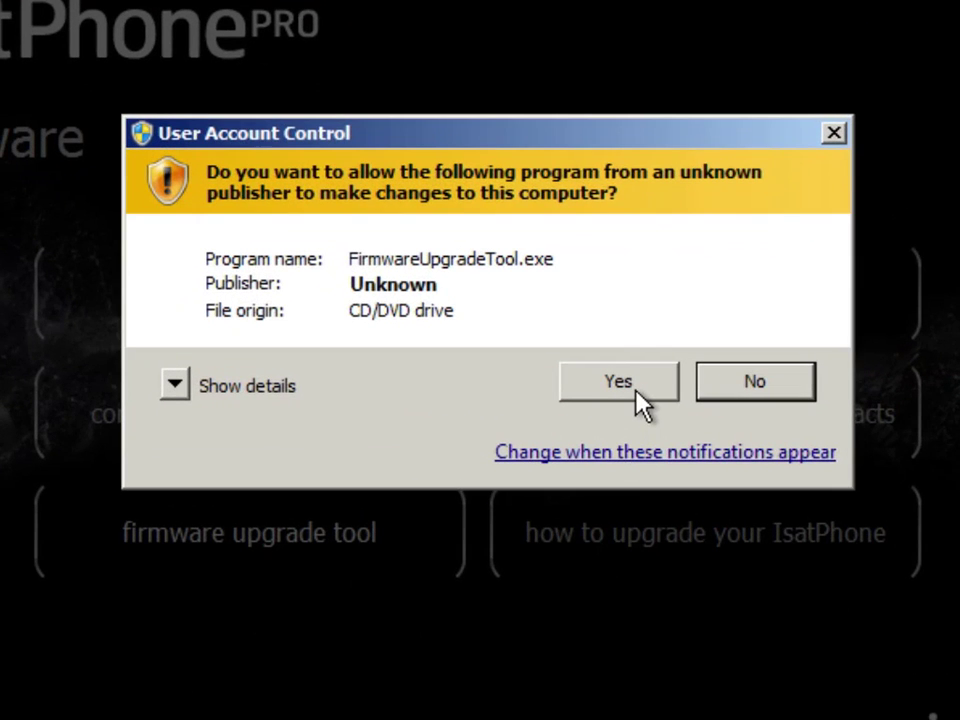
left_click(634, 390)
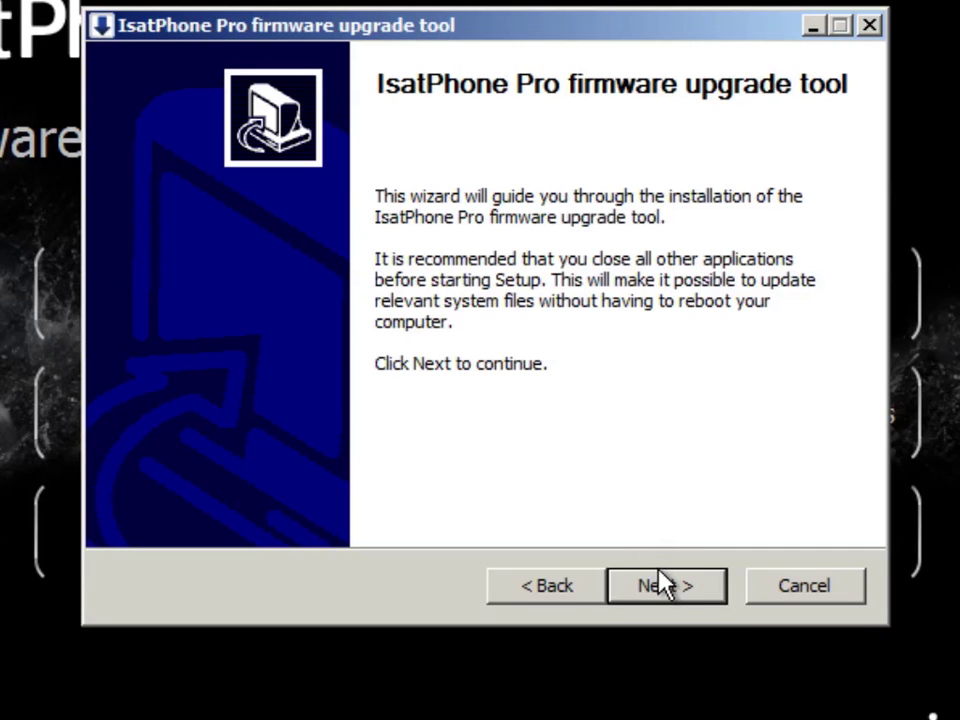
left_click(662, 585)
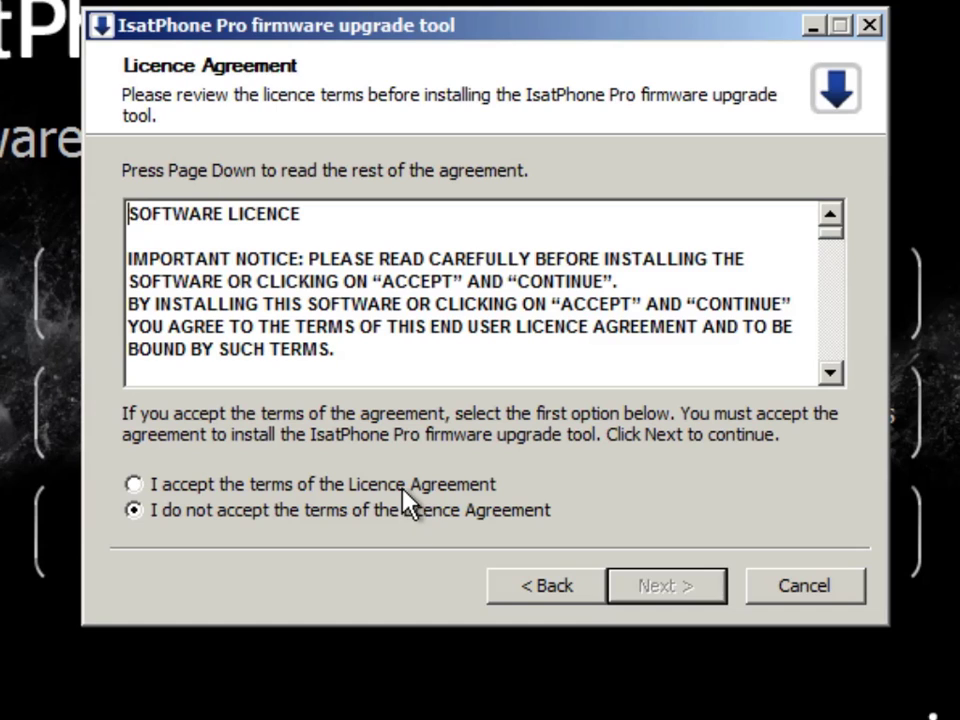
left_click(405, 486)
left_click(669, 588)
left_click(665, 588)
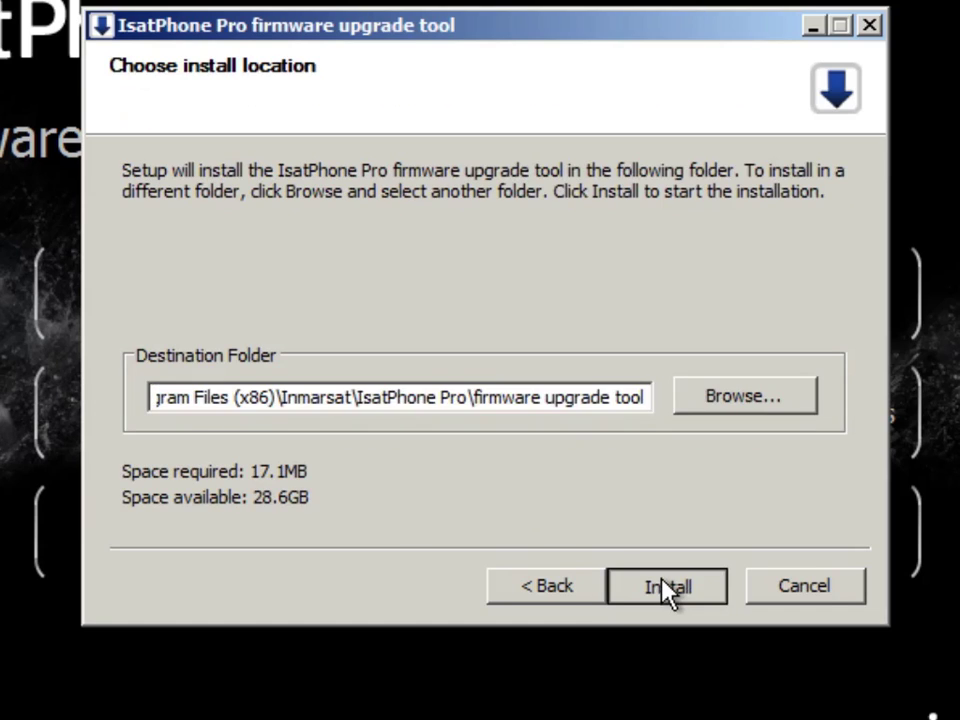
left_click(667, 588)
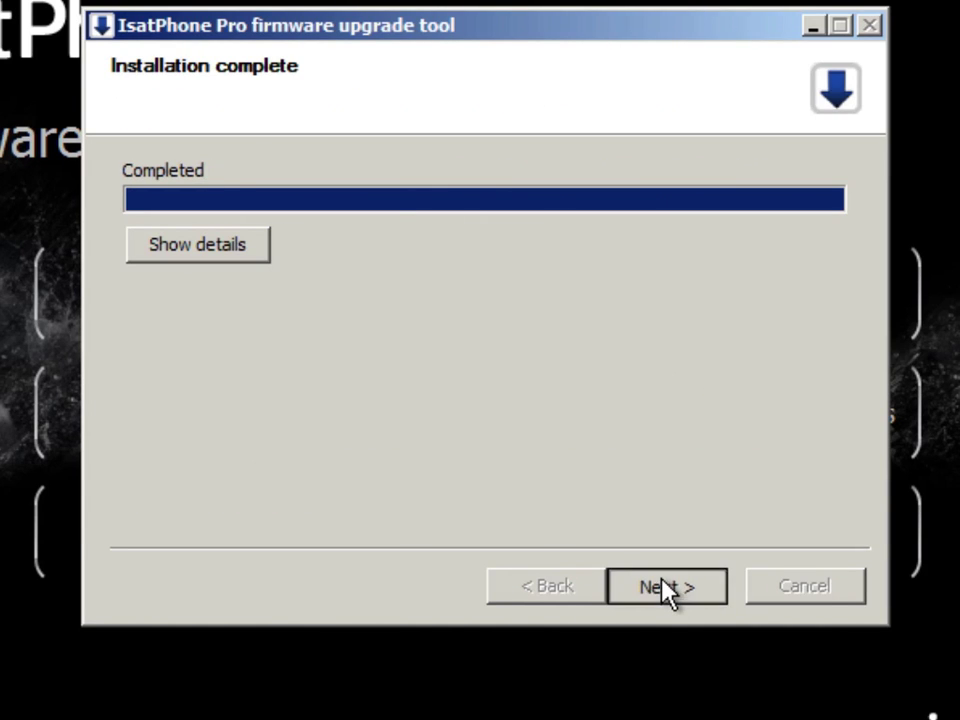
left_click(667, 588)
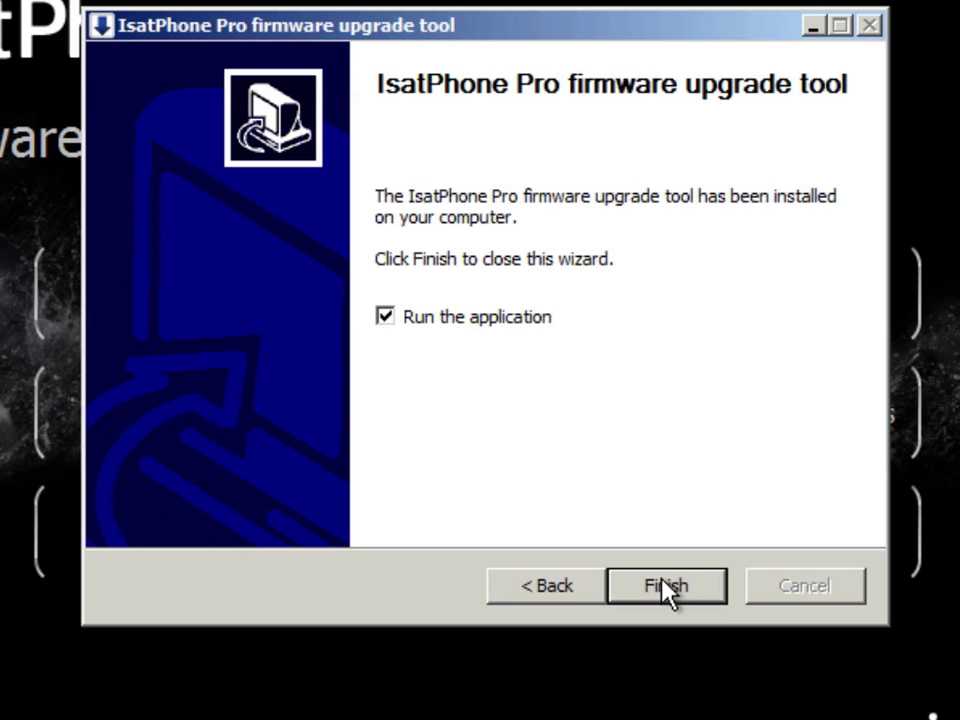
left_click(667, 588)
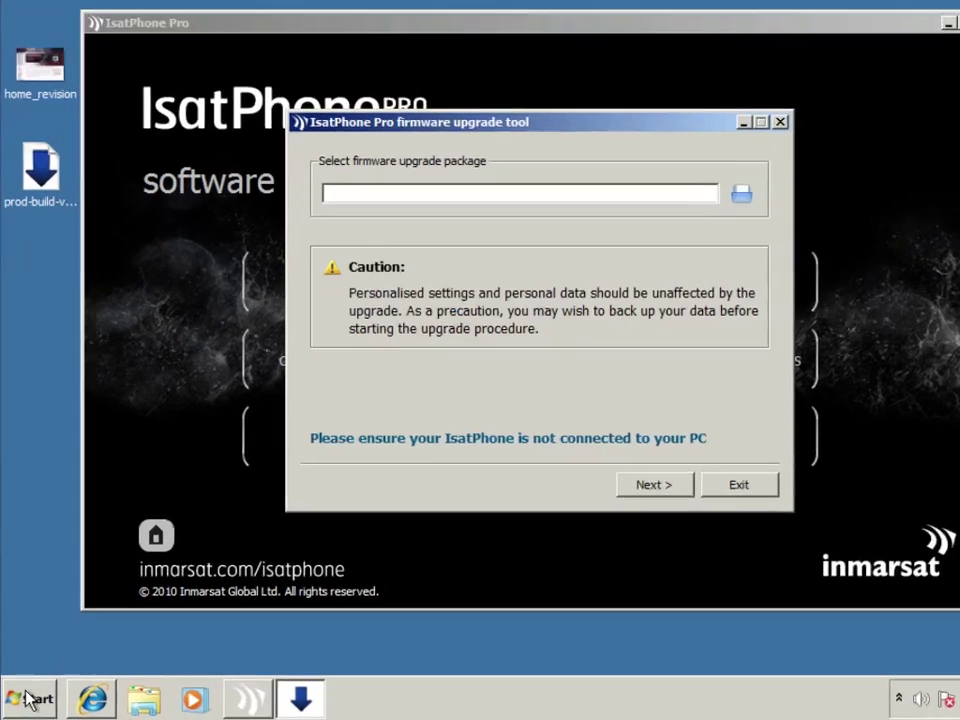
Launch the IsatPhone Pro firmware upgrade tool from its installed program folder and close the disc's software window
left_click(28, 701)
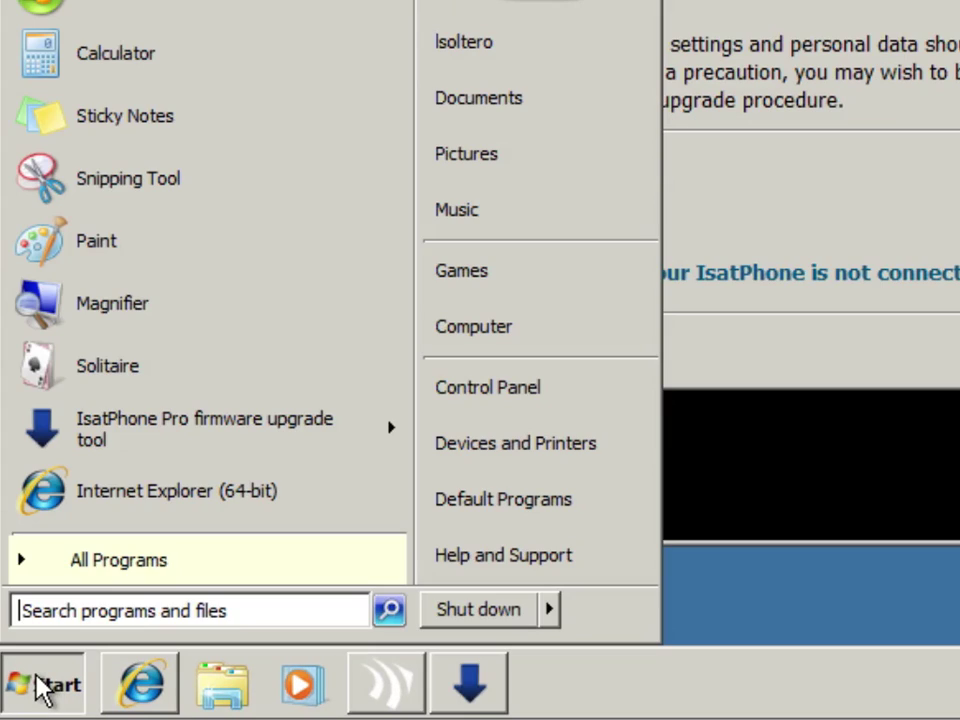
left_click(170, 563)
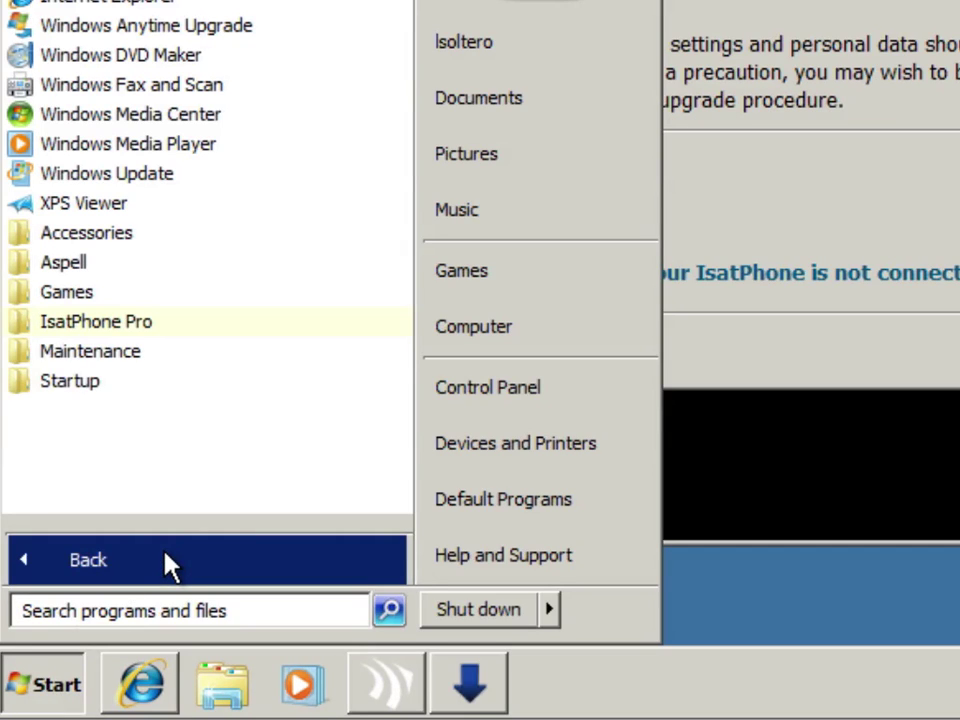
left_click(155, 330)
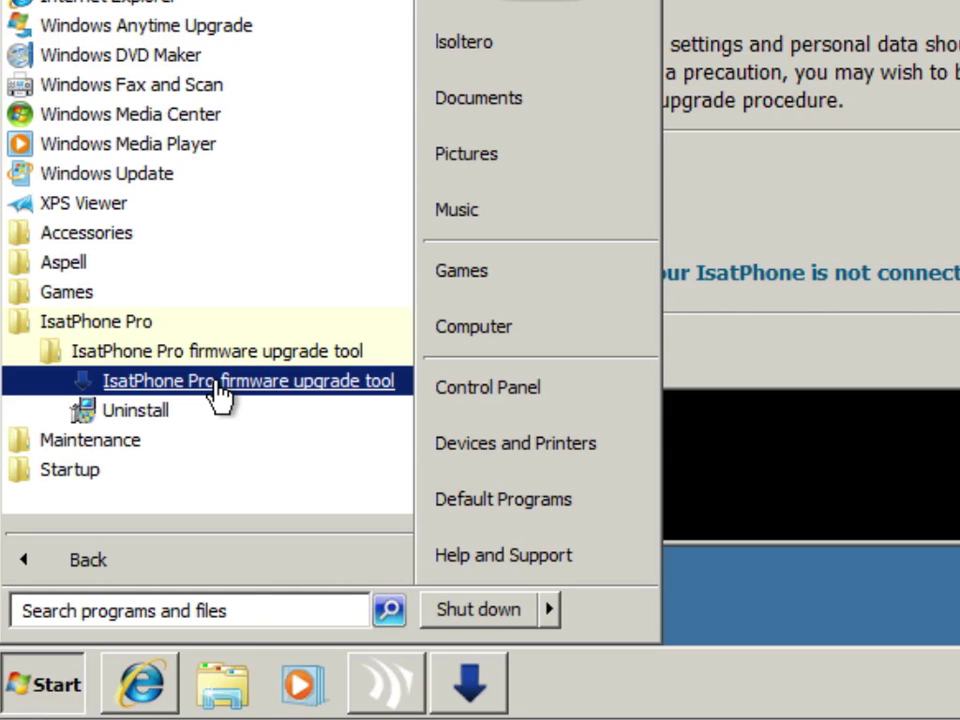
left_click(220, 385)
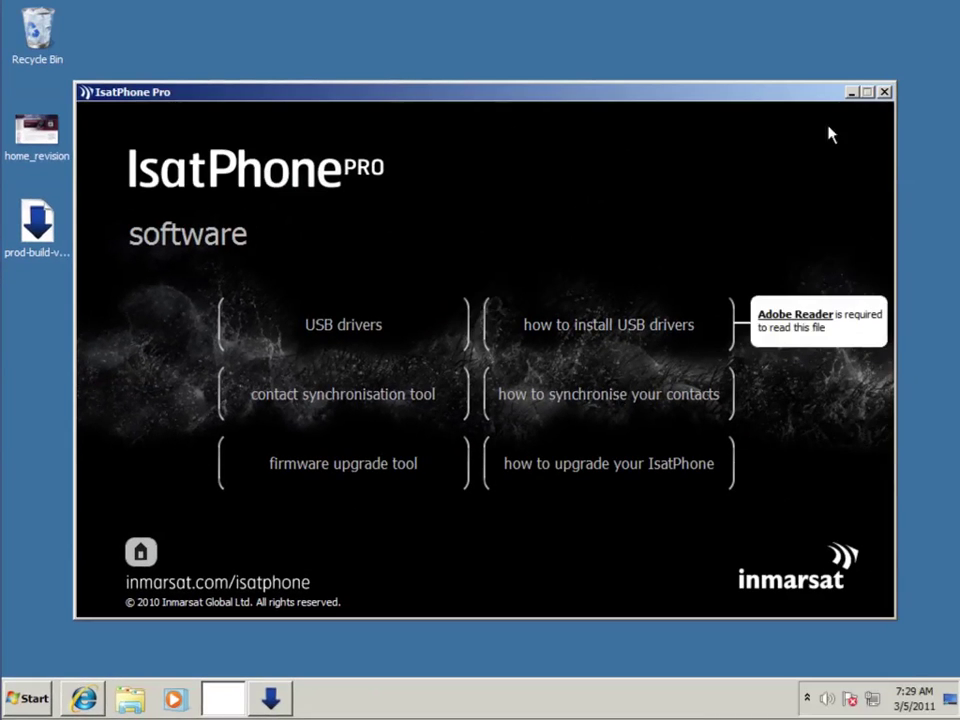
left_click(886, 92)
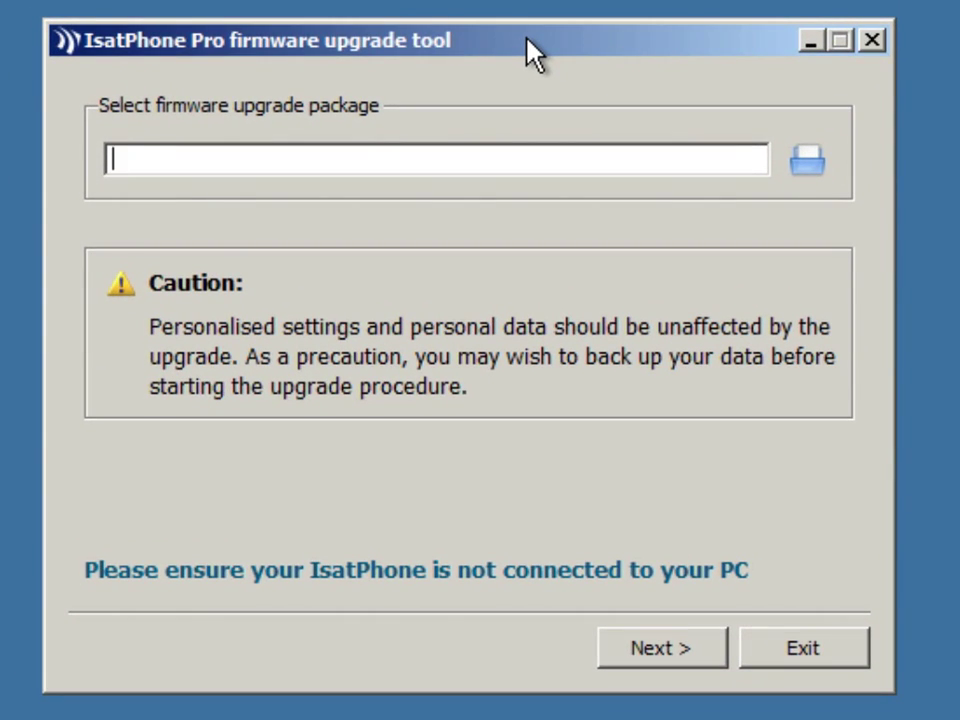
Select prod-build-v3.0.5b-DFU.fpk from the desktop as the firmware upgrade package and proceed to the upgrade page
left_click(807, 164)
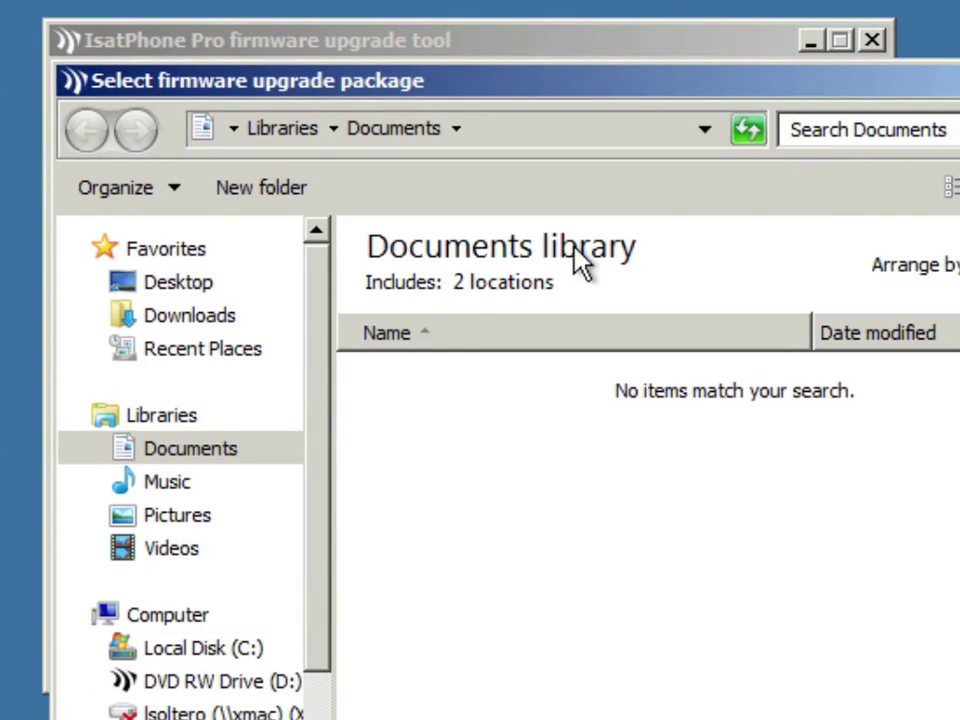
left_click(199, 291)
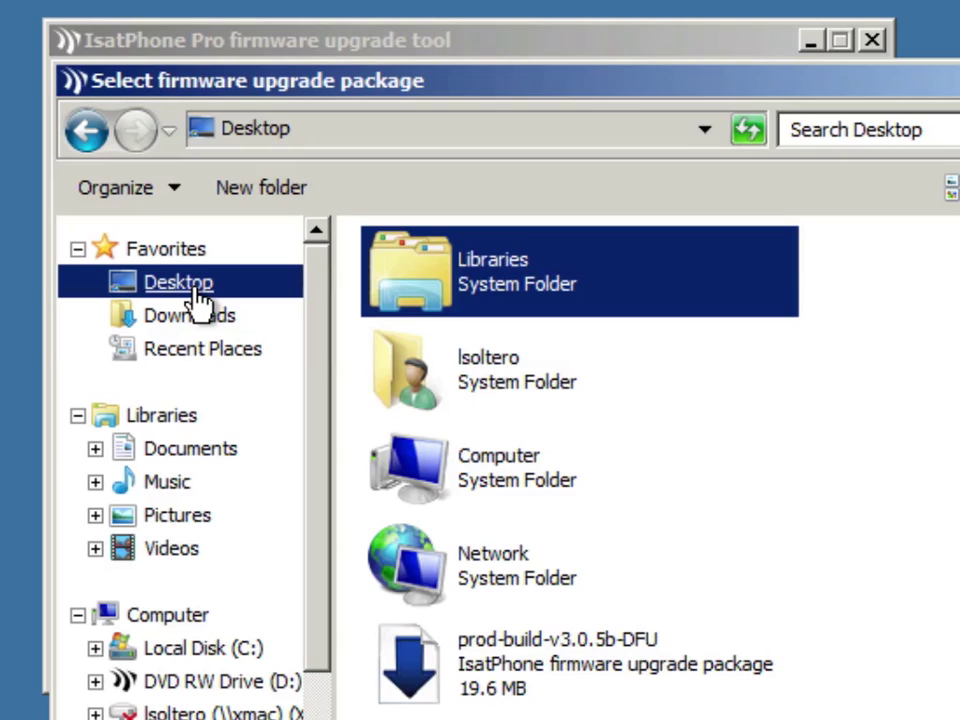
left_click(587, 669)
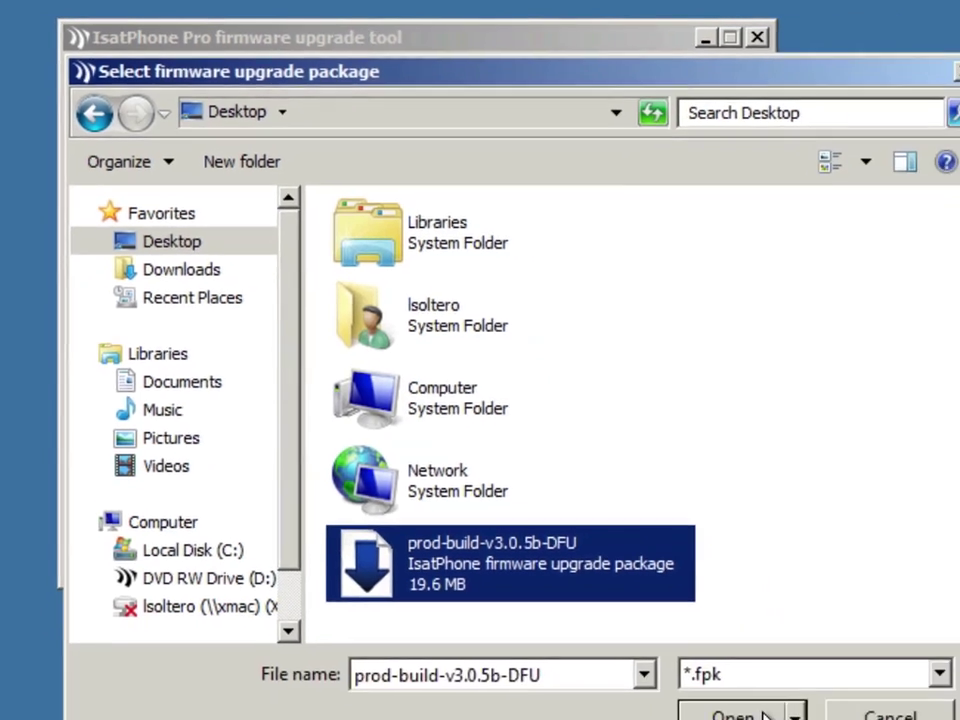
left_click(745, 712)
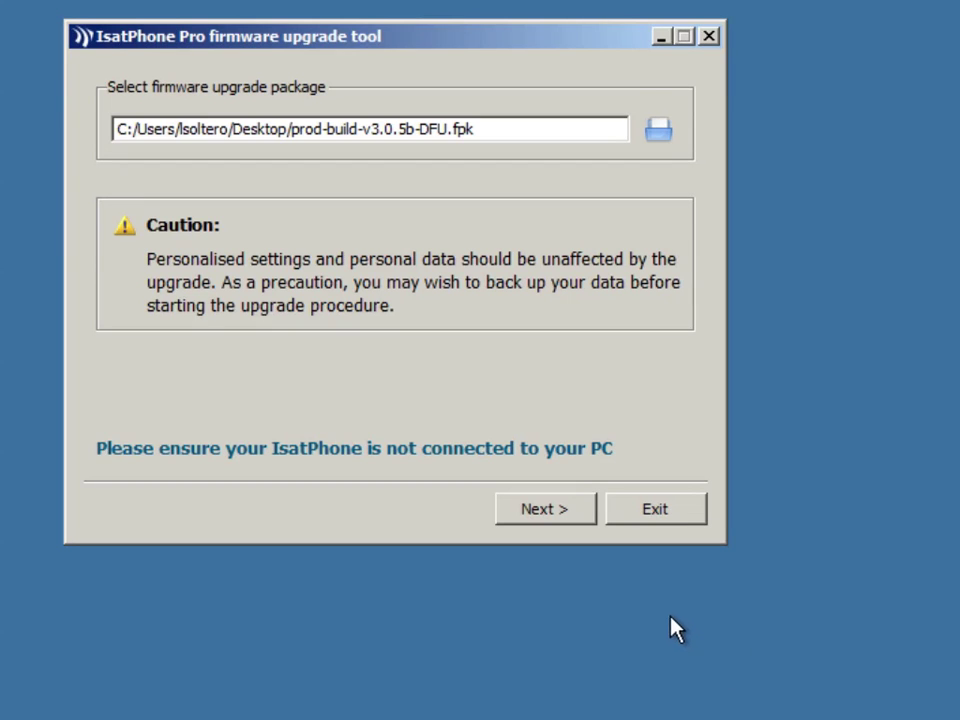
left_click(574, 520)
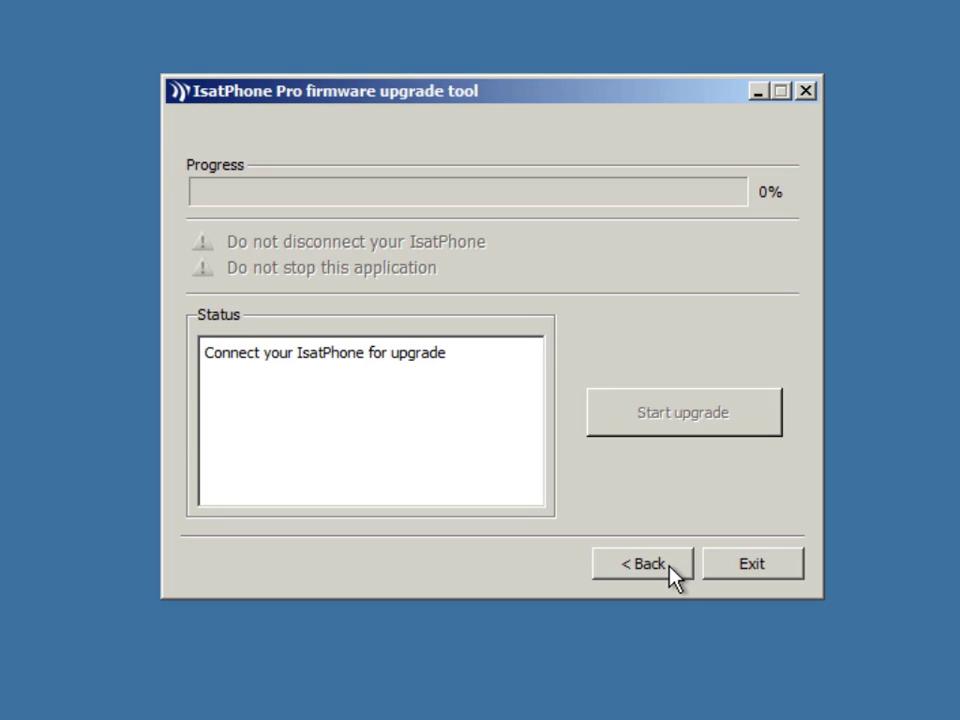
left_click(669, 565)
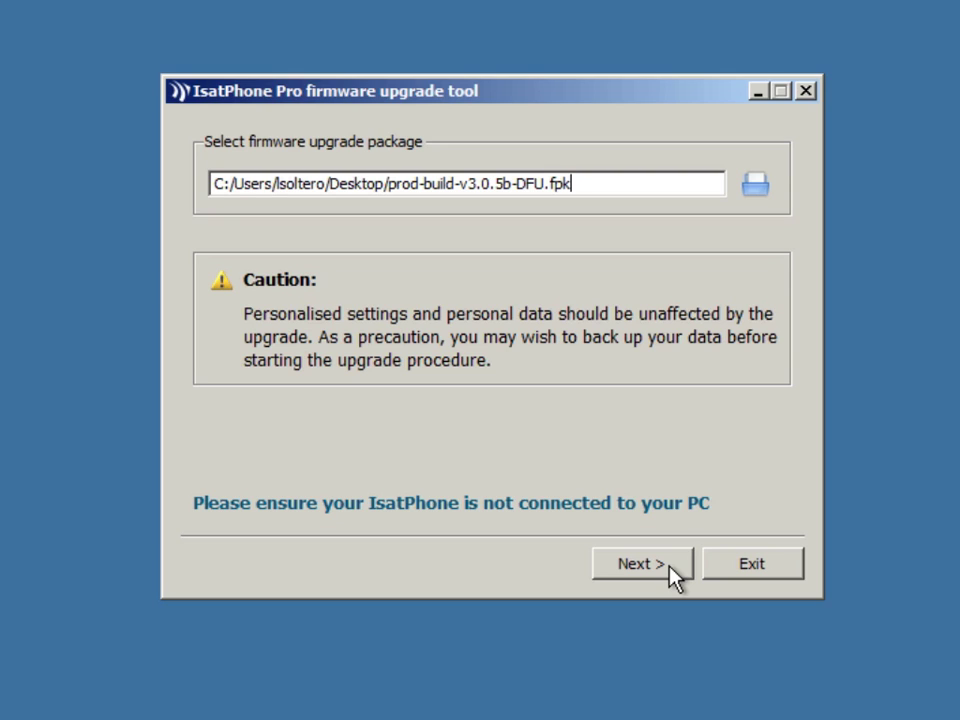
left_click(669, 566)
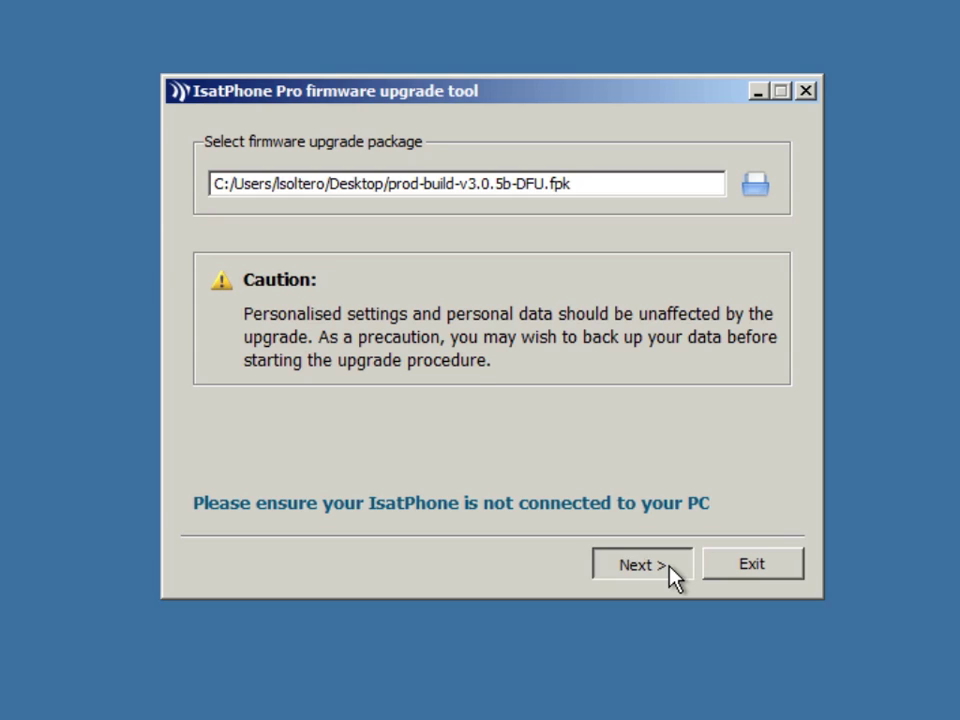